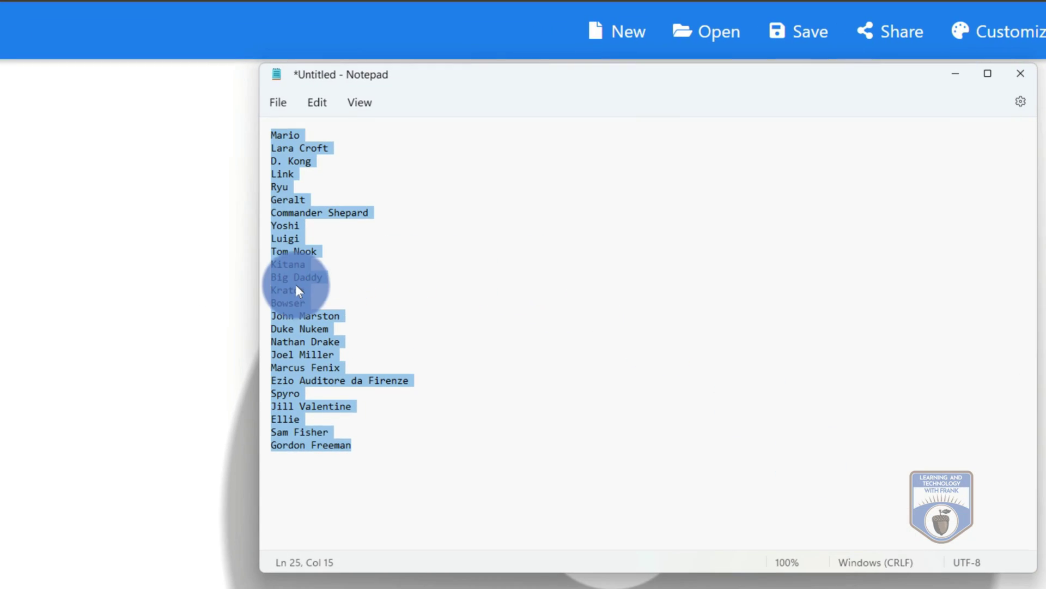
Copy the selected list of game character names from Notepad
right_click(297, 289)
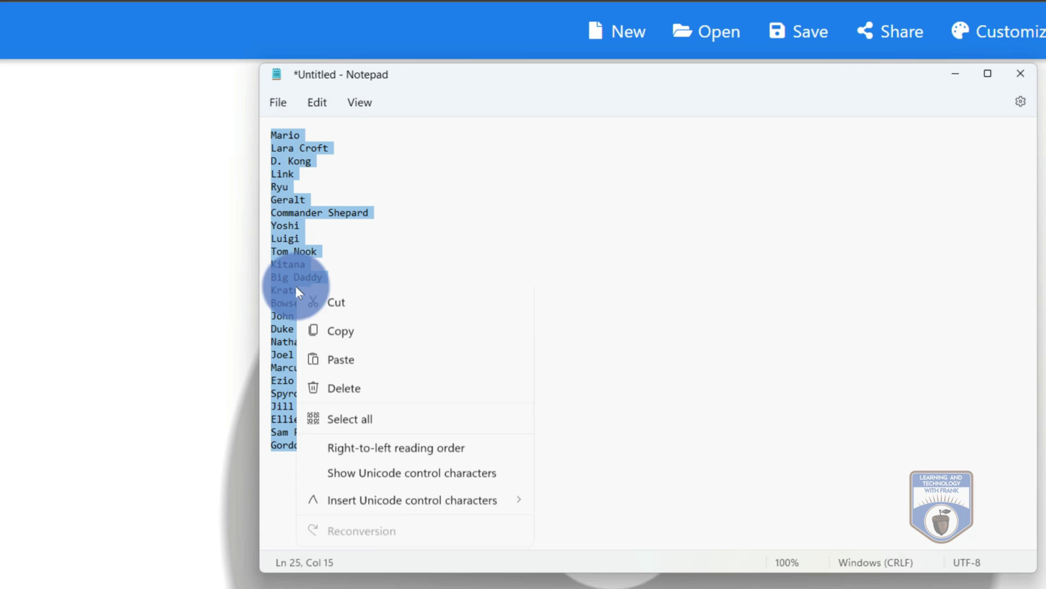
click(351, 362)
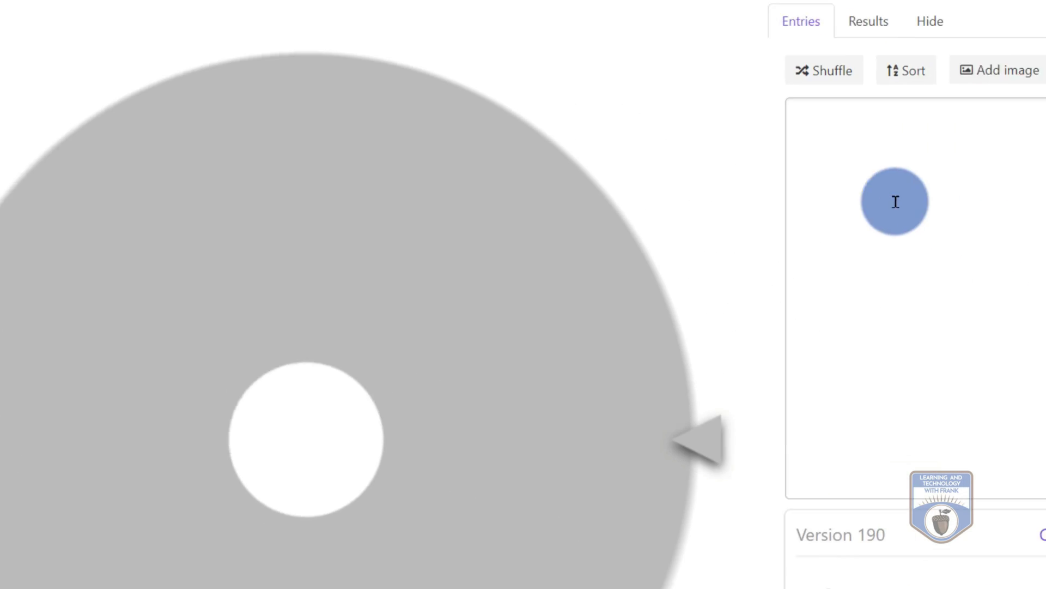
Paste the copied character names into the empty entries box
click(752, 224)
right_click(715, 181)
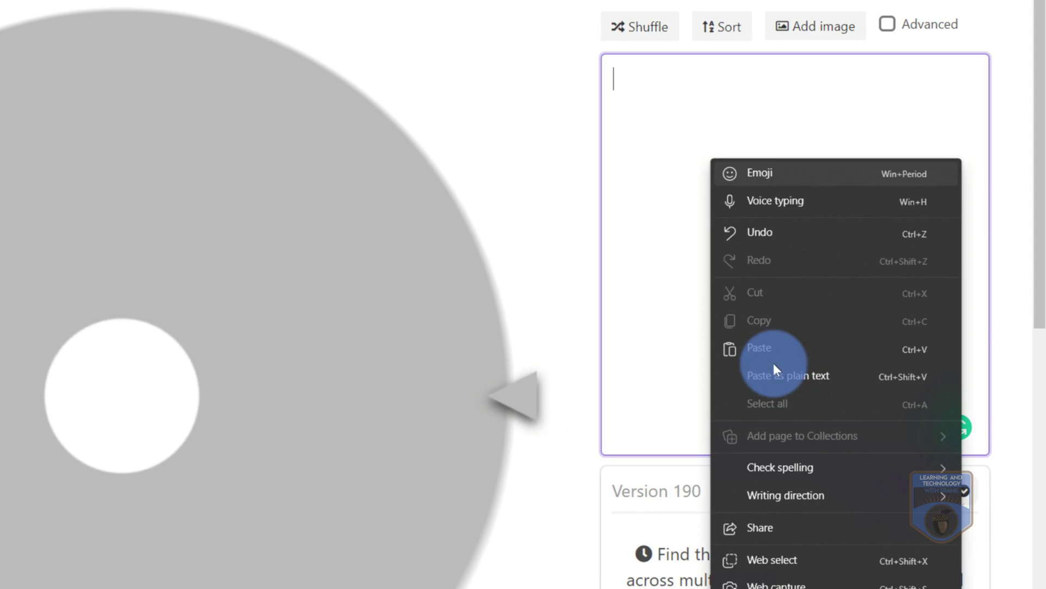
click(768, 351)
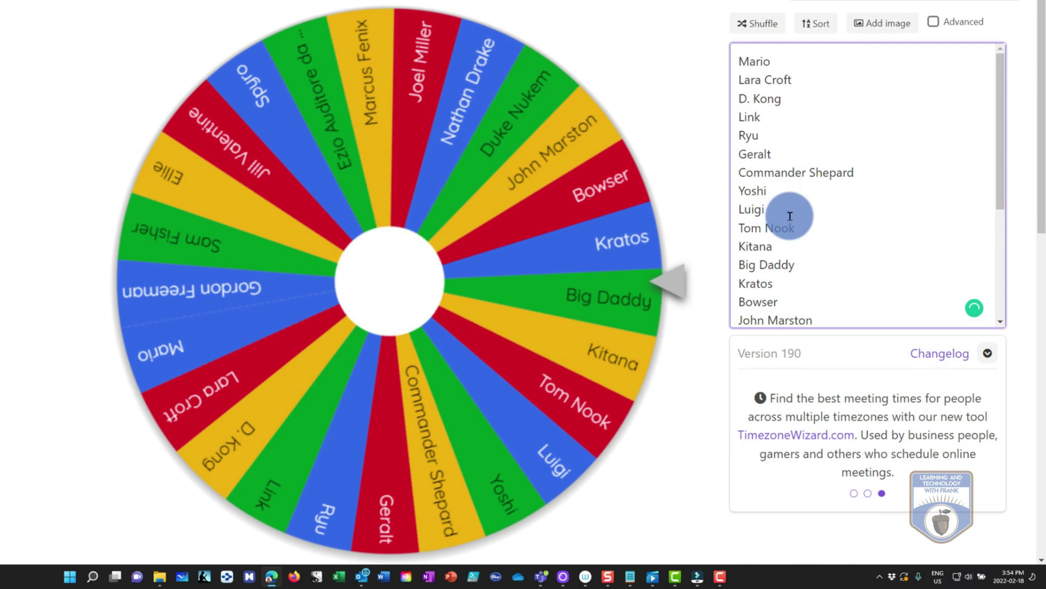
Check the pasted list and spin the wheel, which lands on Duke Nukem
scroll(793, 218, down, 3)
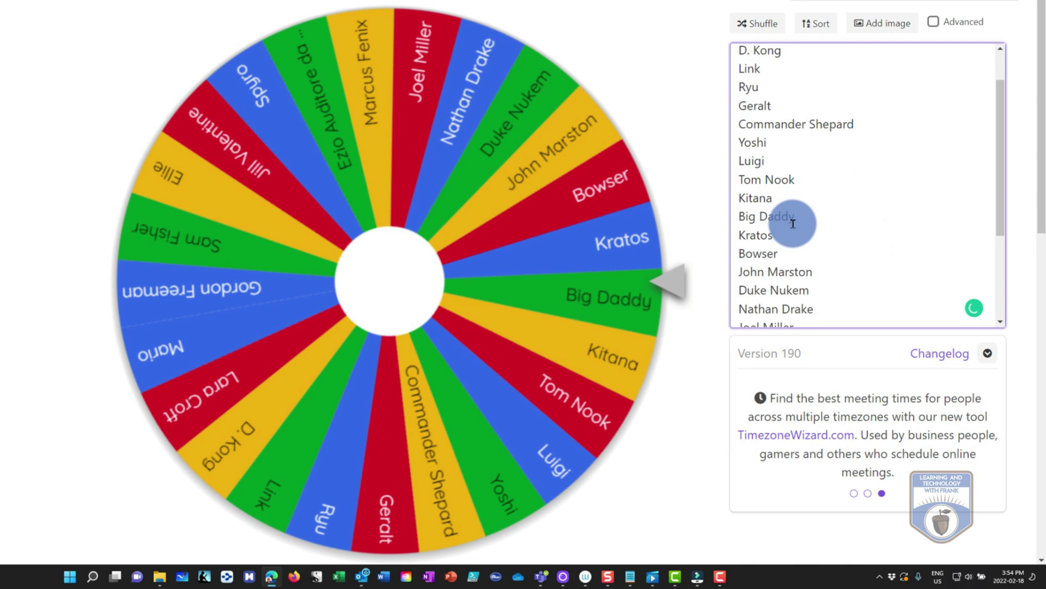
scroll(794, 220, up, 3)
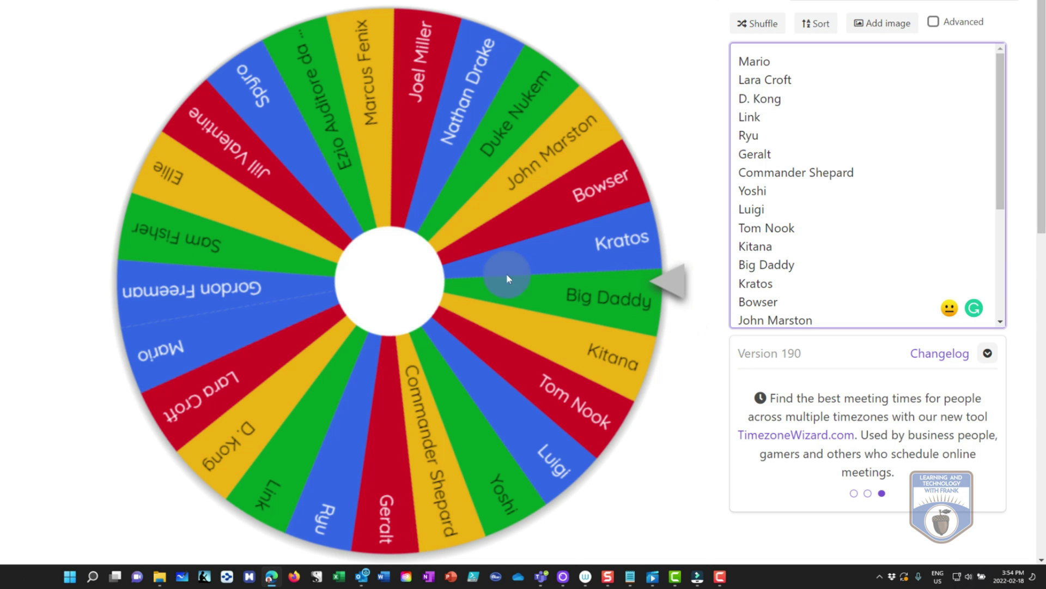
click(415, 289)
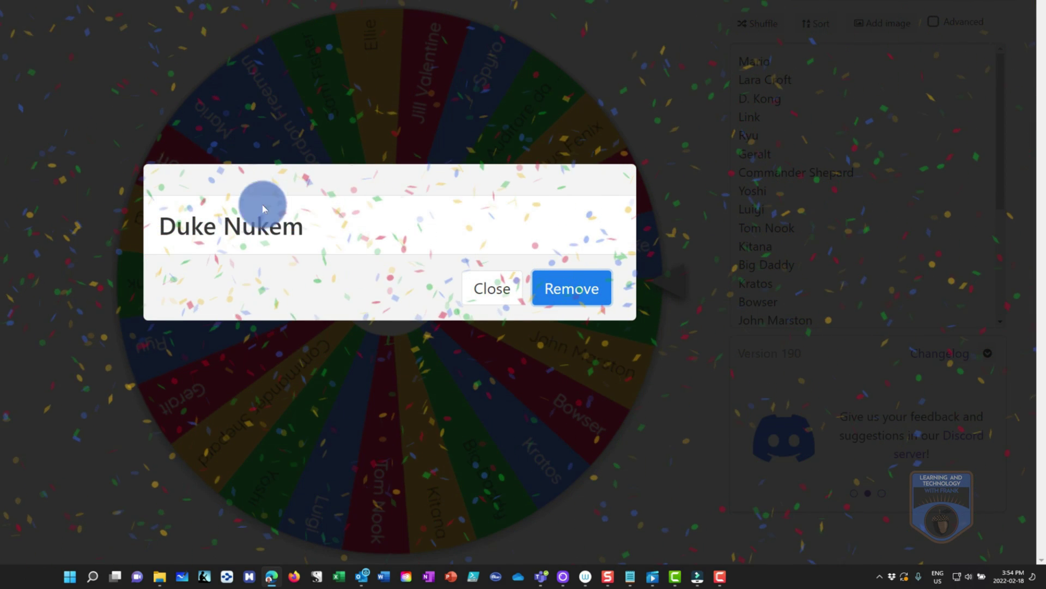
Remove Duke Nukem from the wheel, review the Results tab, then go back to Entries
click(572, 292)
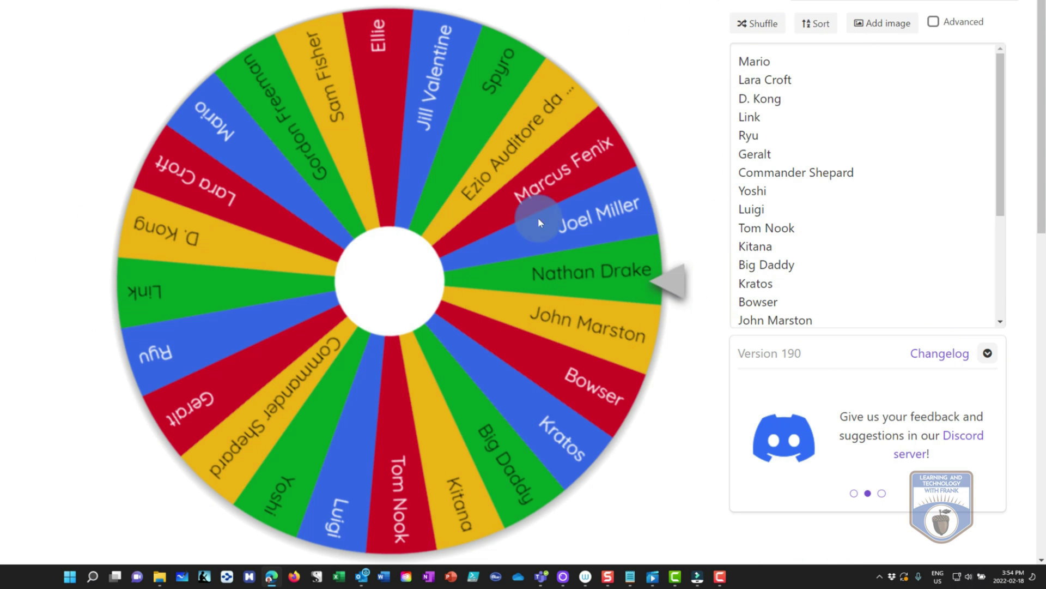
scroll(709, 109, up, 3)
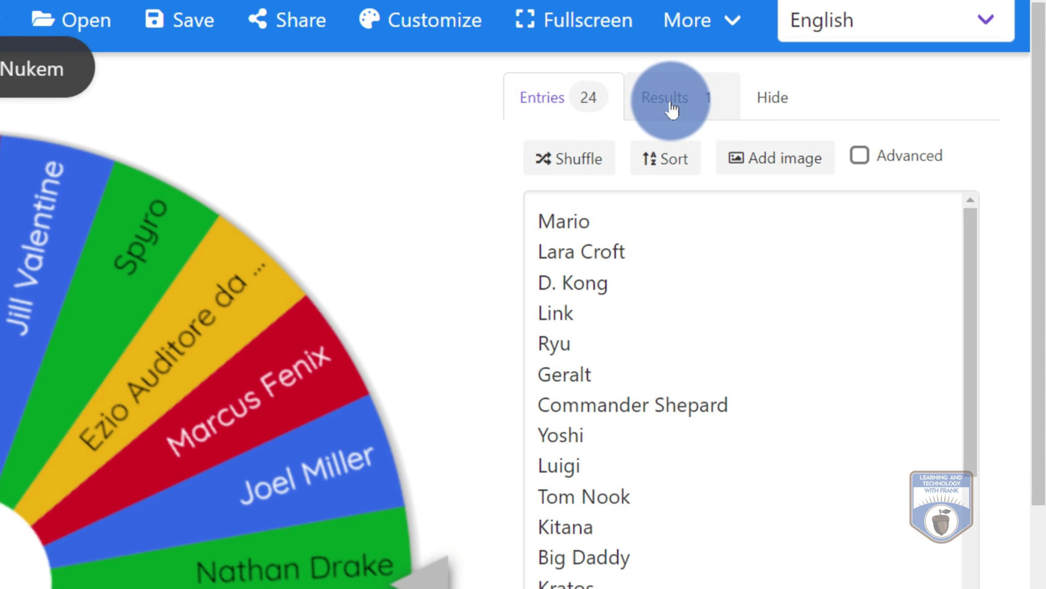
click(672, 109)
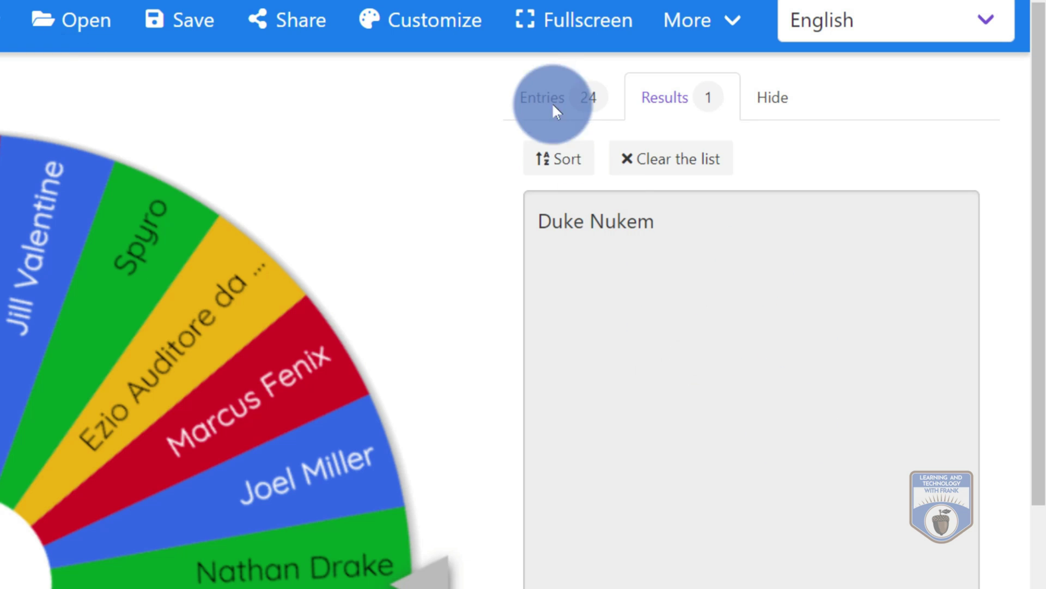
click(551, 103)
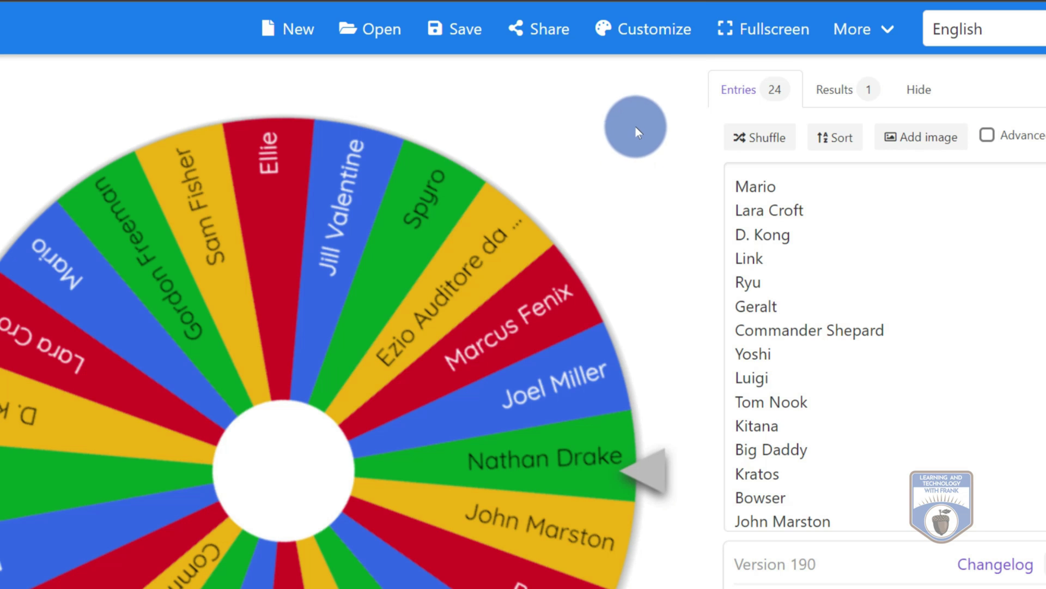
In the Customize dialog's During spin settings, try Drum roll, then the Spaceship song as the spin sound
click(643, 34)
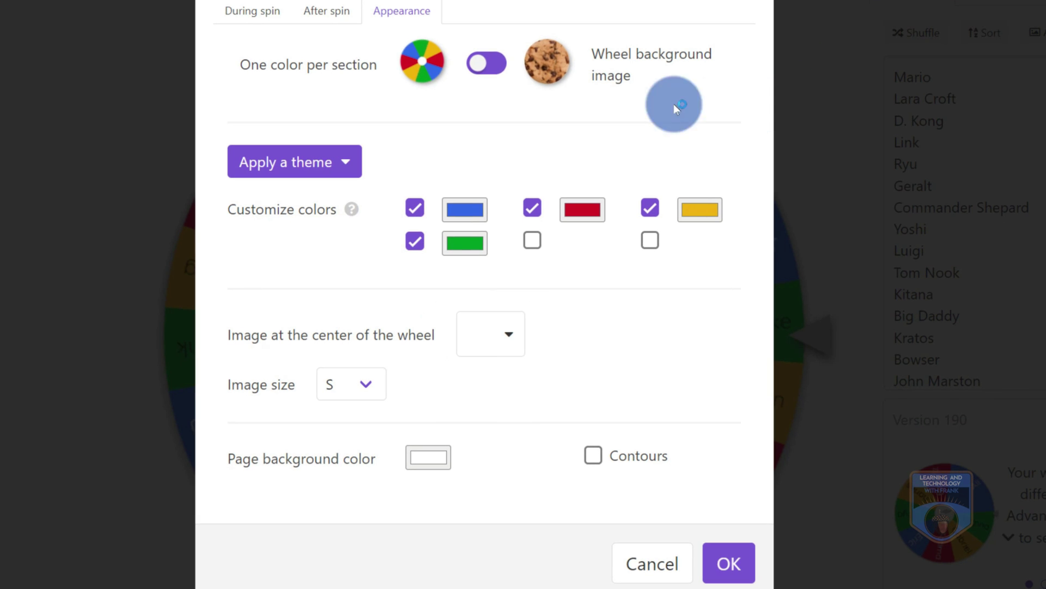
click(261, 10)
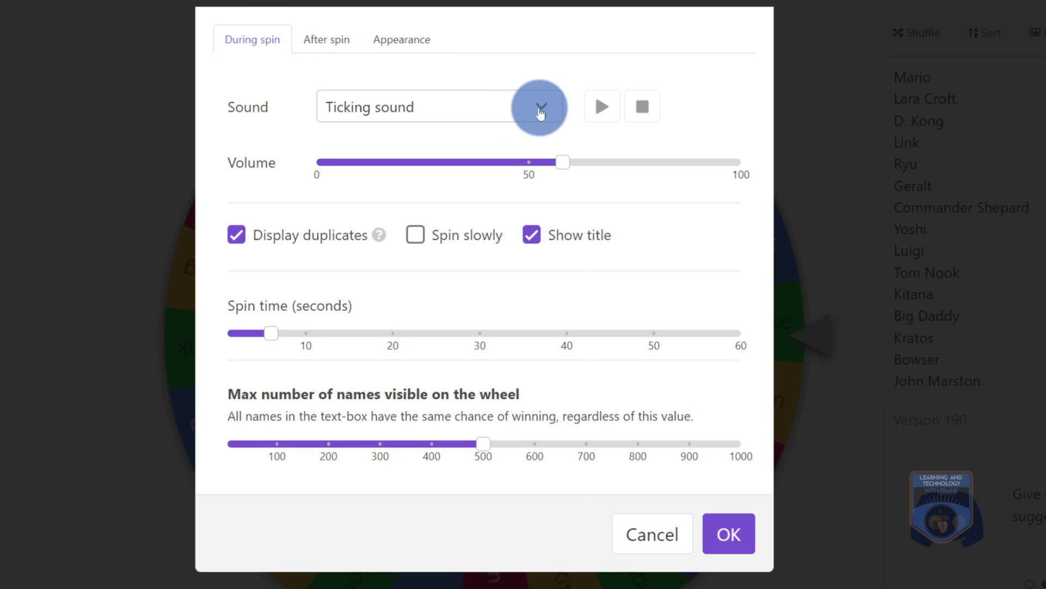
click(540, 112)
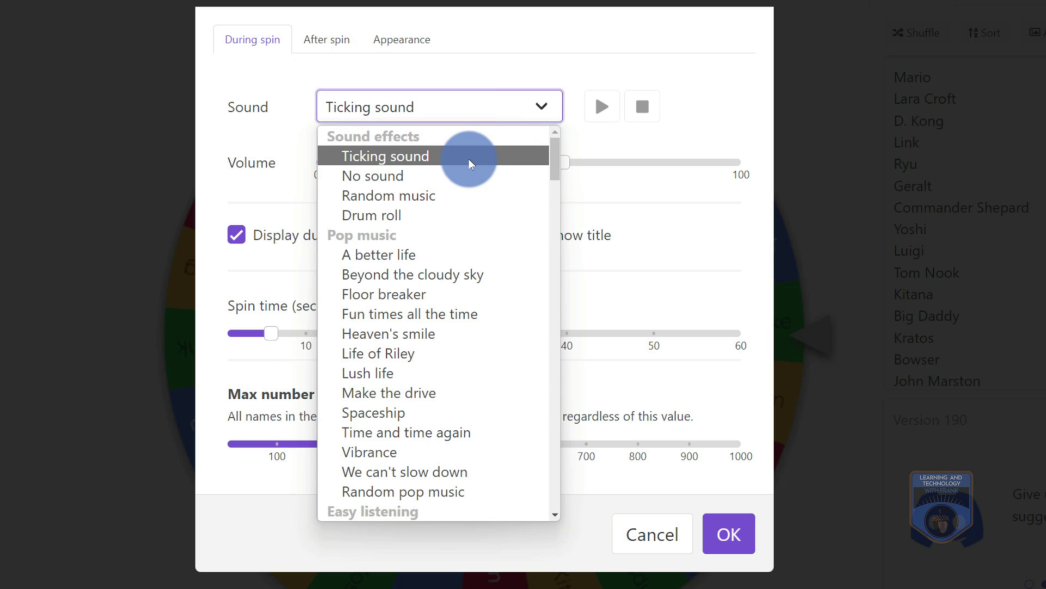
click(356, 216)
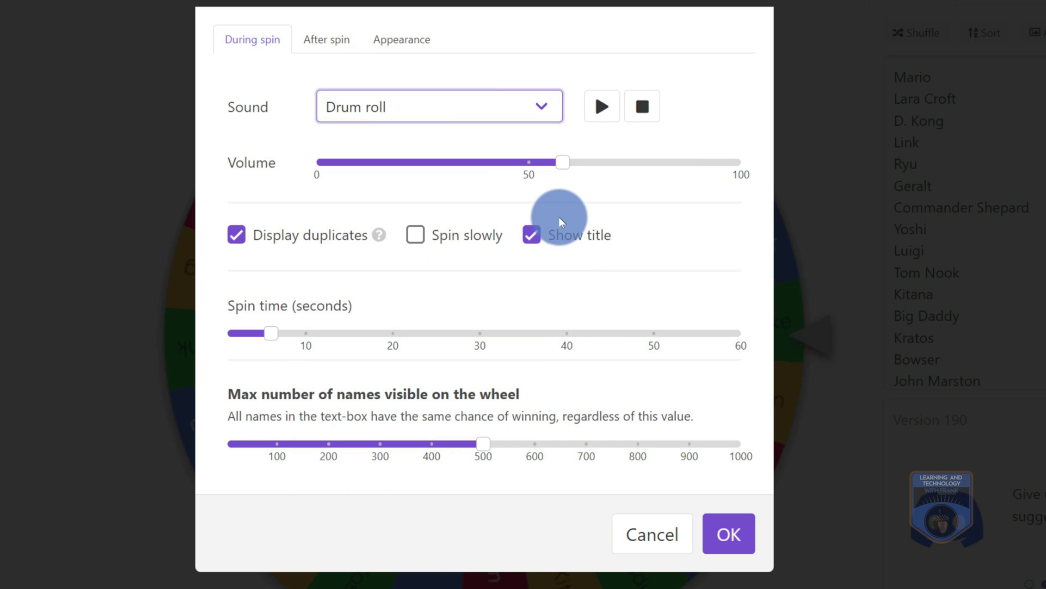
click(552, 112)
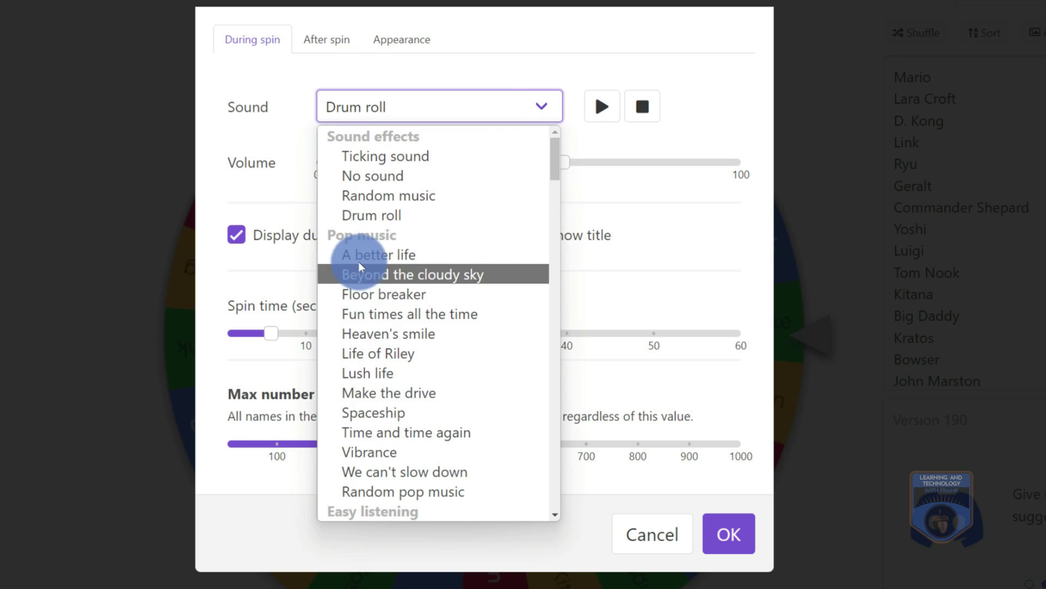
click(393, 415)
Preview the spin sound, switch it back to Drum roll, and shorten the spin time to 4 seconds
click(602, 108)
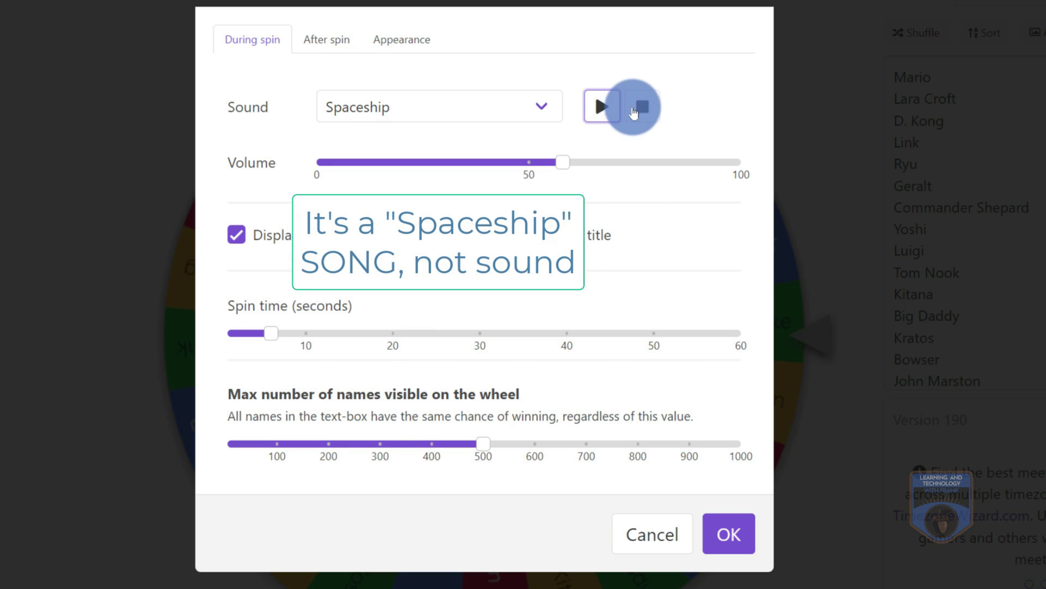
click(643, 108)
click(542, 115)
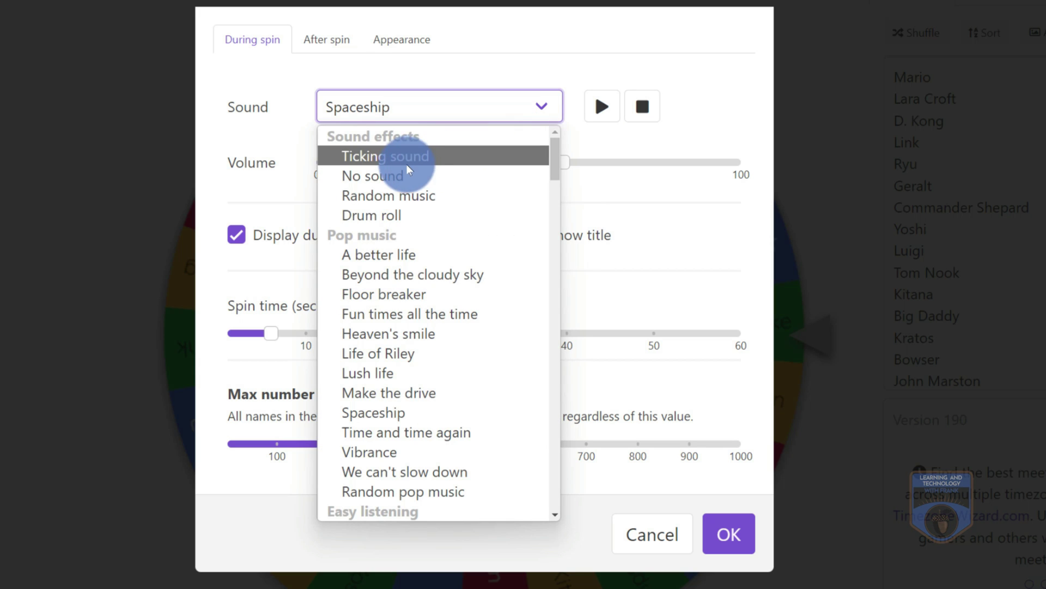
click(659, 199)
key(Up)
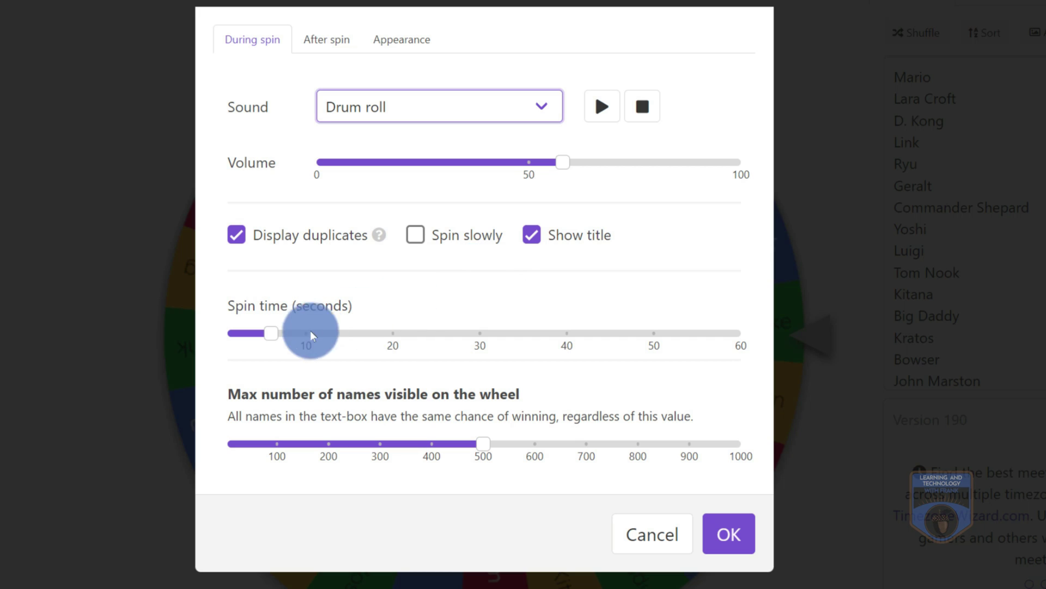
mouse_move(270, 336)
mouse_down()
mouse_move(248, 348)
mouse_move(264, 340)
mouse_up()
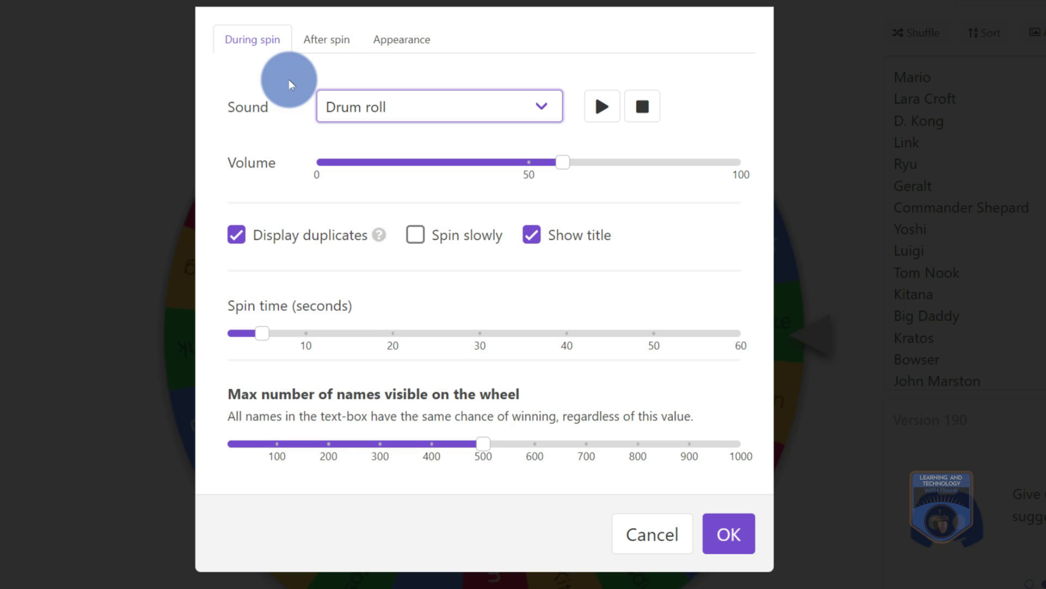
Set the after-spin sound to Mystery bell, preview it, and enter the popup message 'Time to present'
click(327, 41)
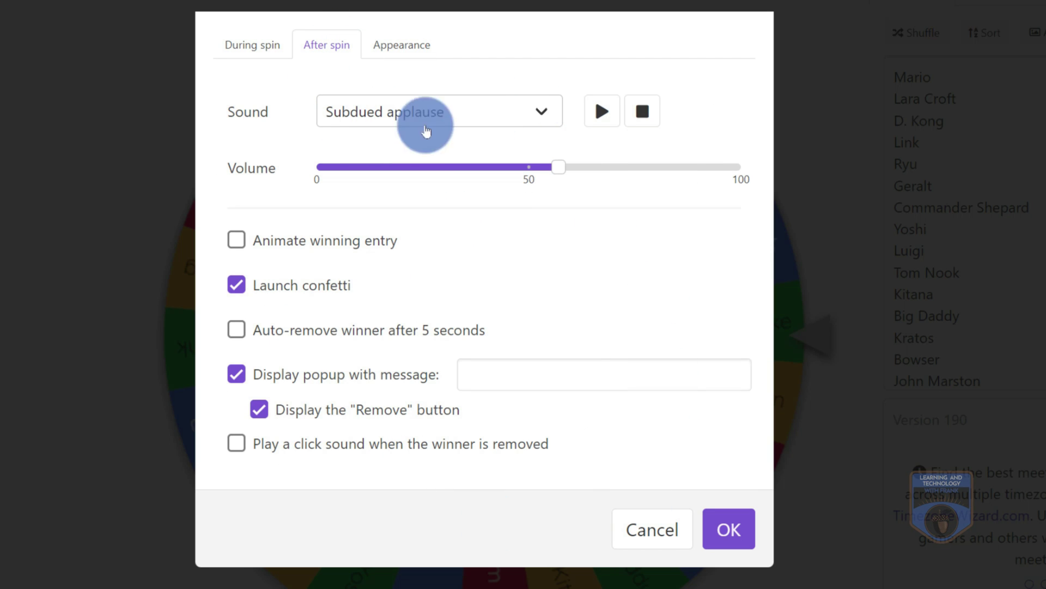
click(540, 114)
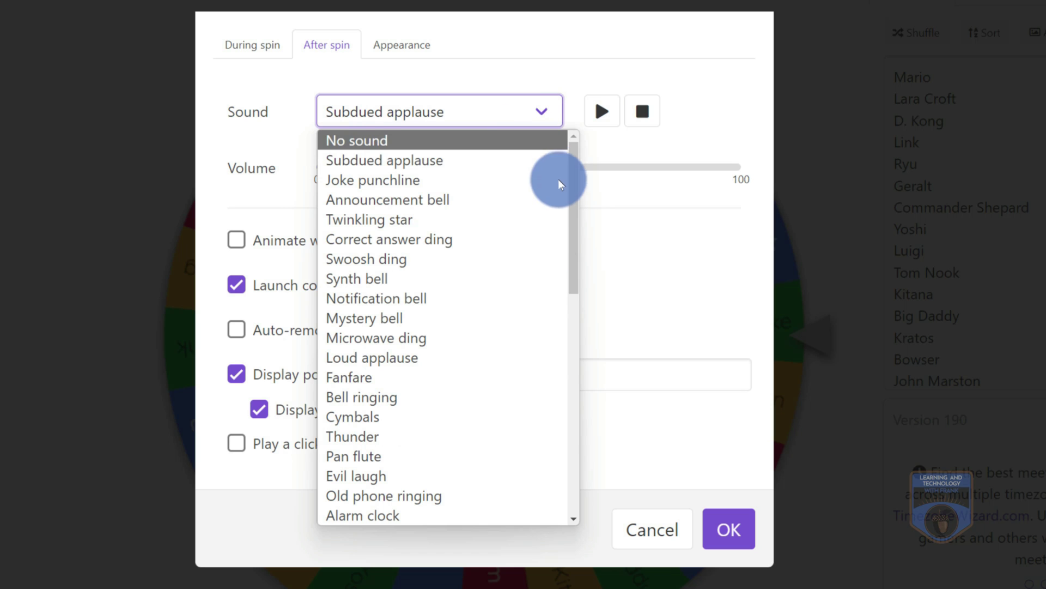
click(406, 313)
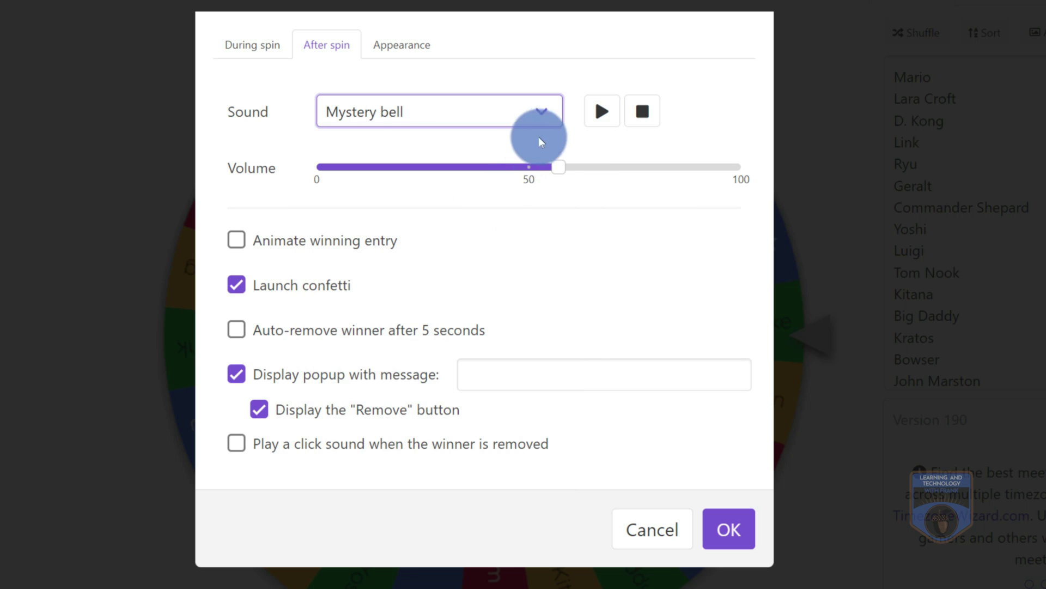
click(602, 111)
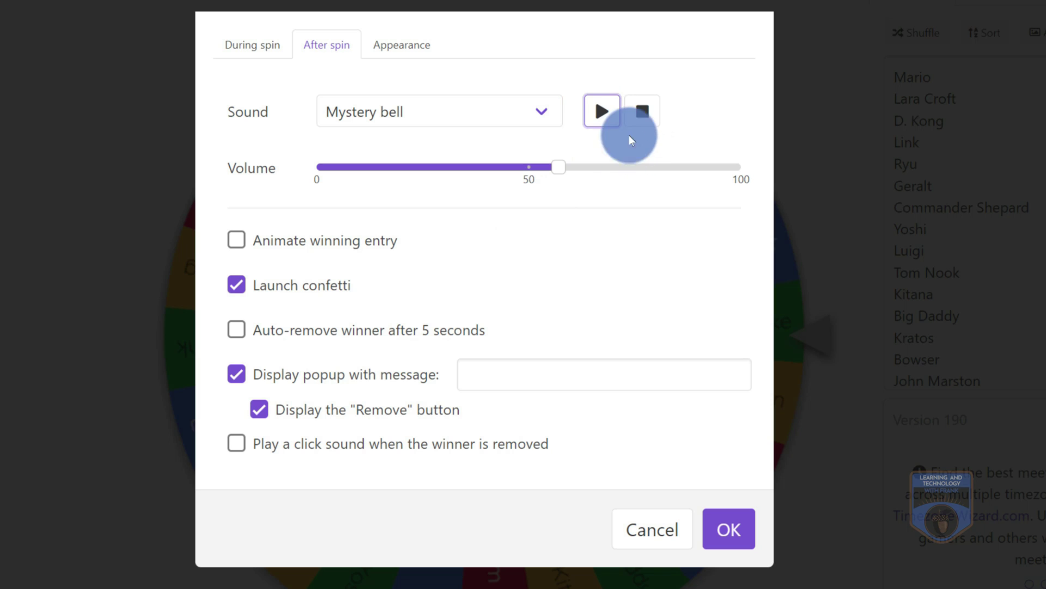
click(642, 111)
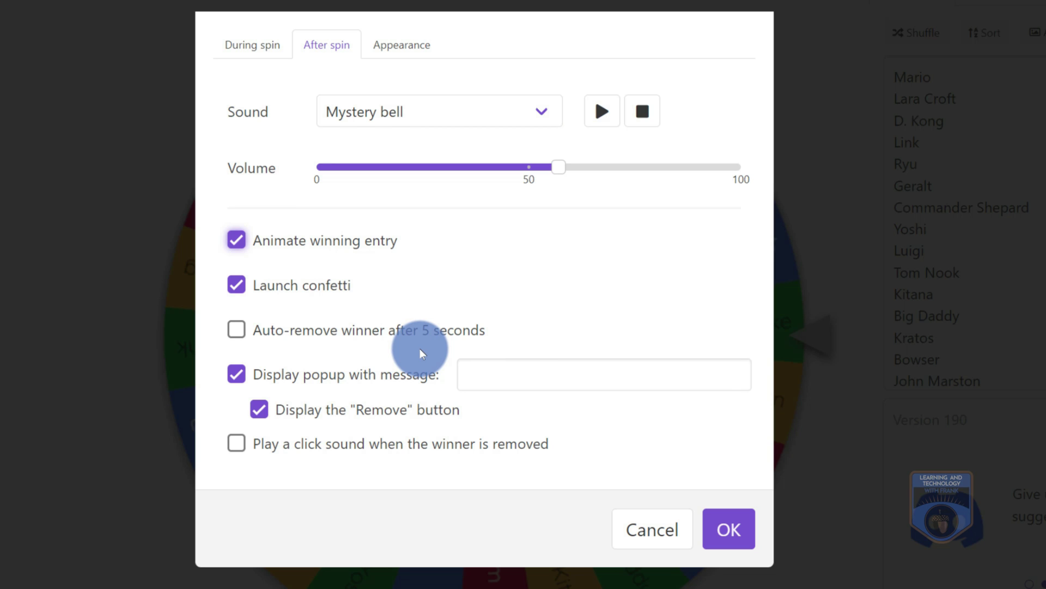
click(515, 374)
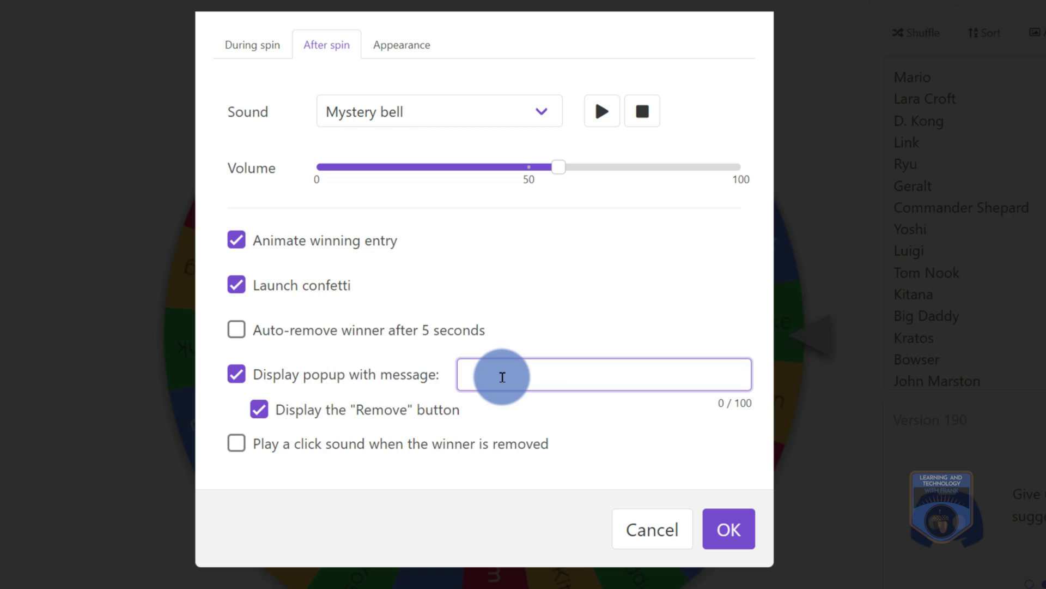
text(Time to )
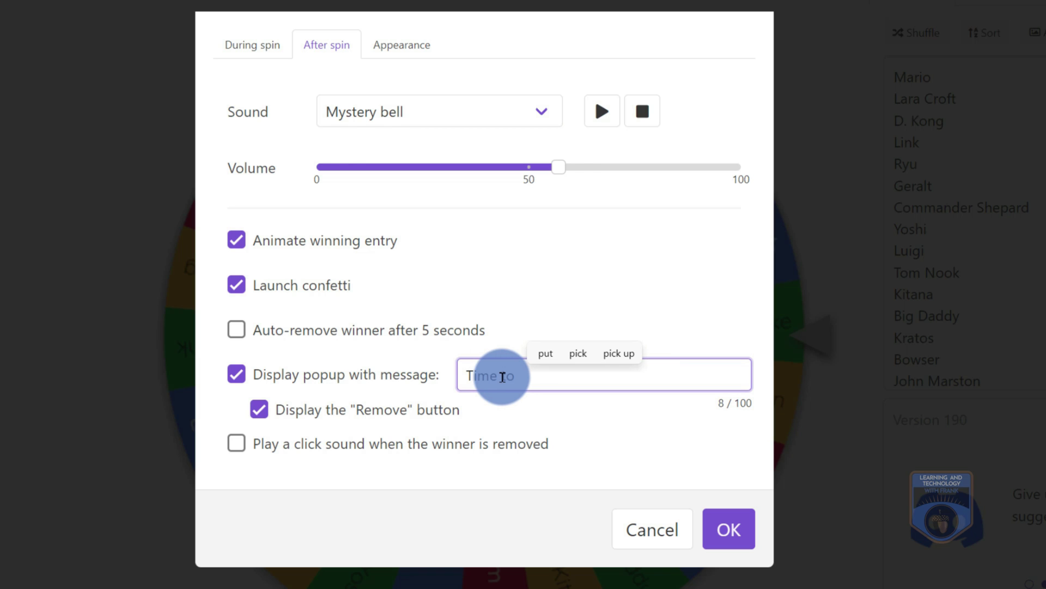
text(present)
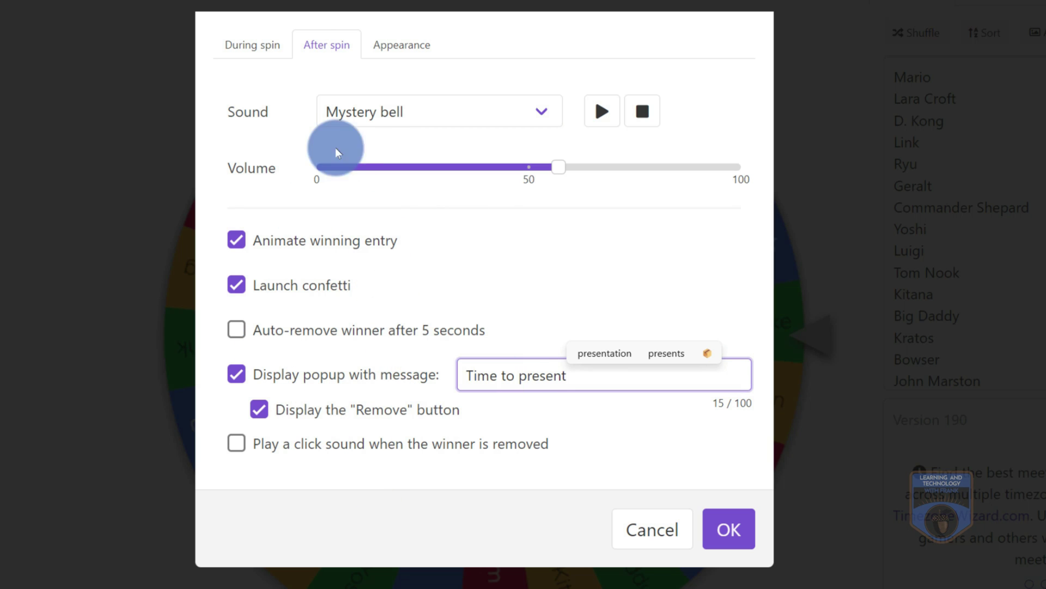
Switch the Appearance settings to a wheel background image and keep the galaxy image
click(402, 45)
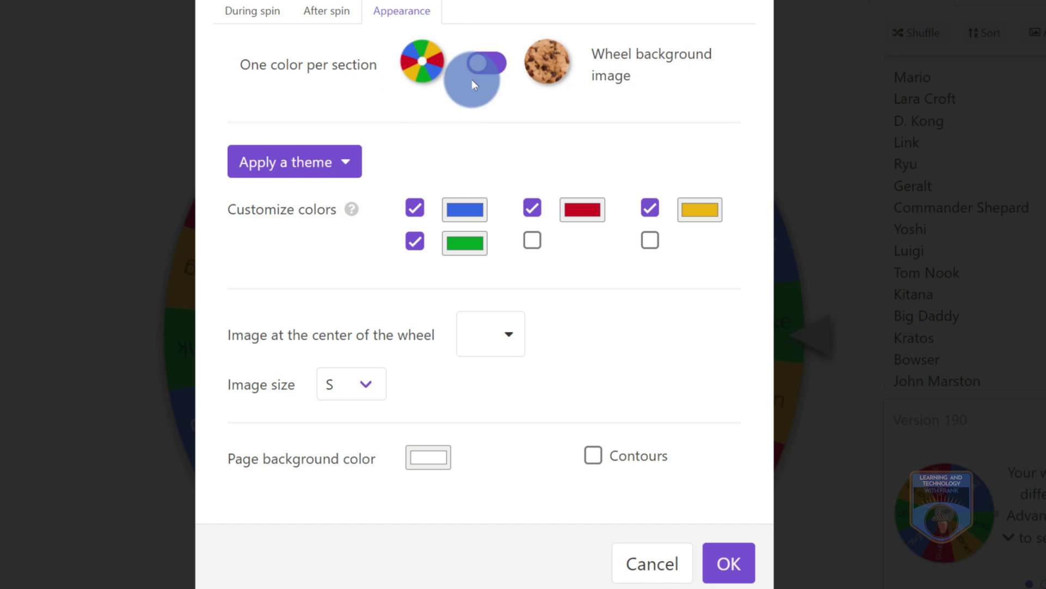
click(497, 71)
scroll(564, 423, down, 10)
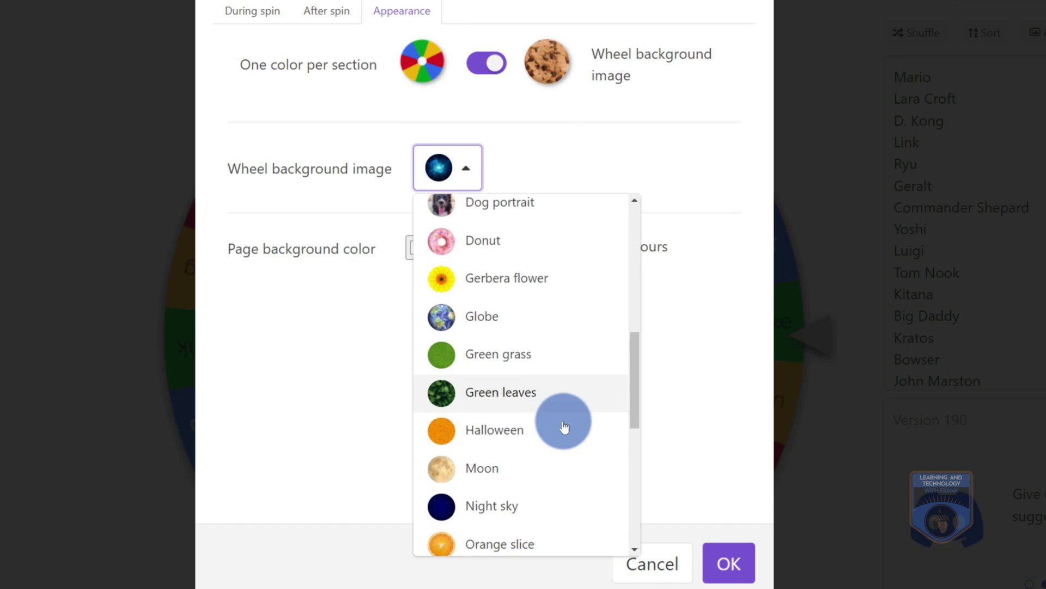
scroll(564, 428, down, 5)
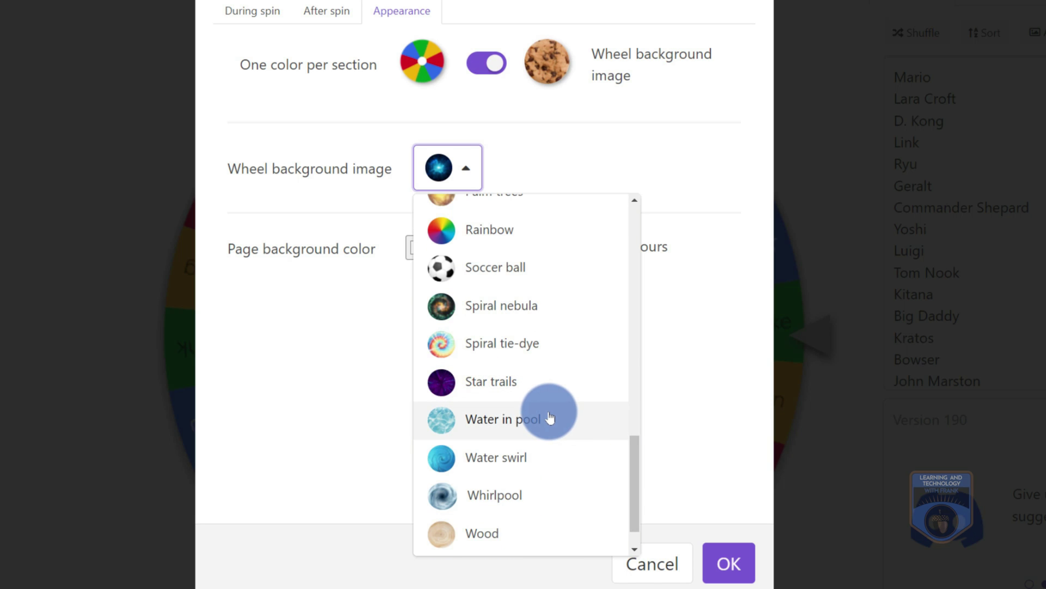
scroll(545, 414, up, 8)
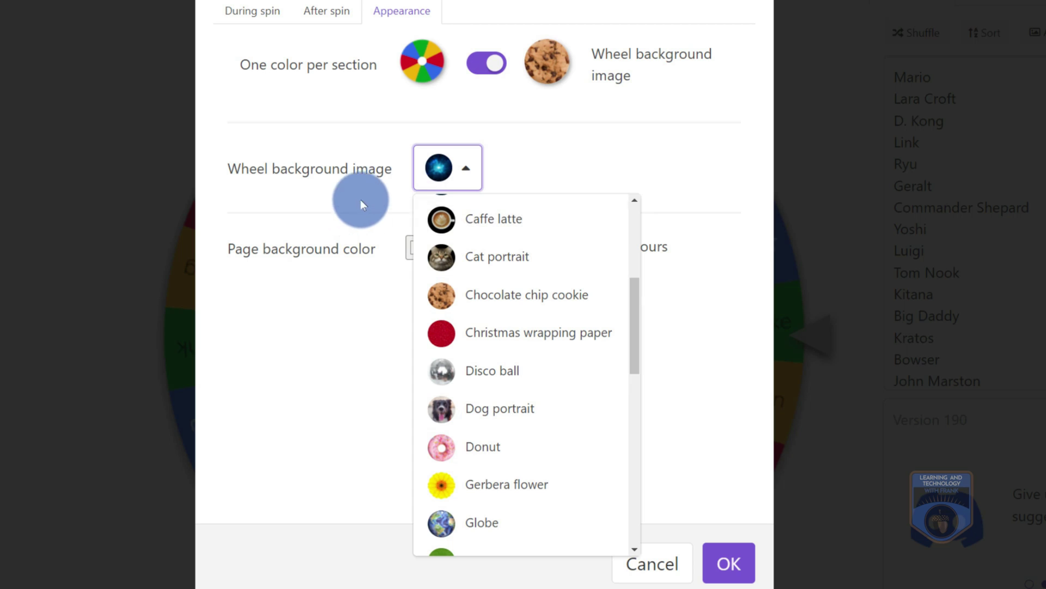
click(441, 182)
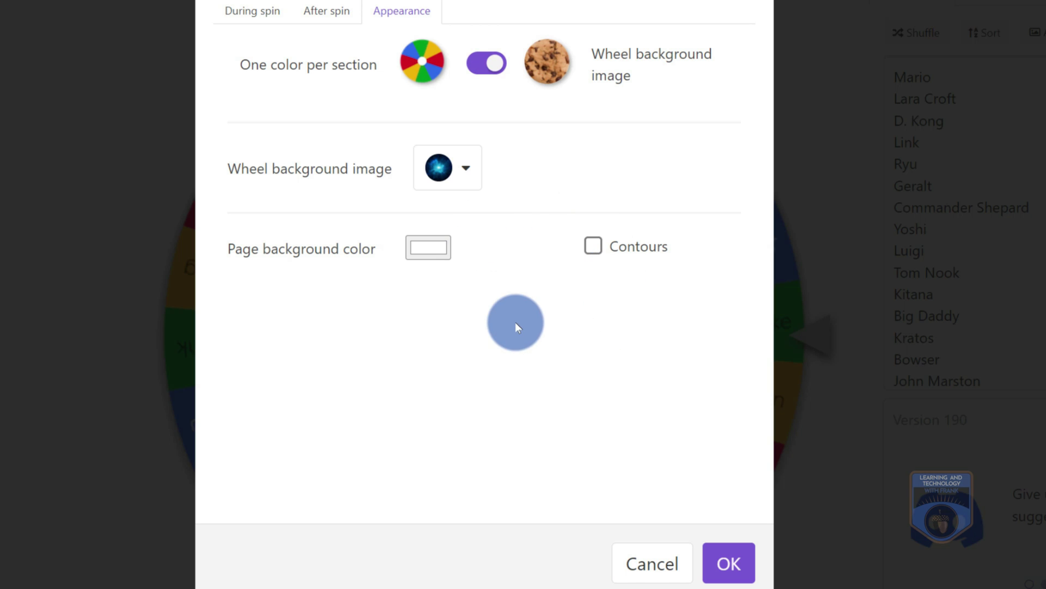
Apply the settings, spin the galaxy wheel fullscreen so Luigi wins, then exit fullscreen
click(729, 562)
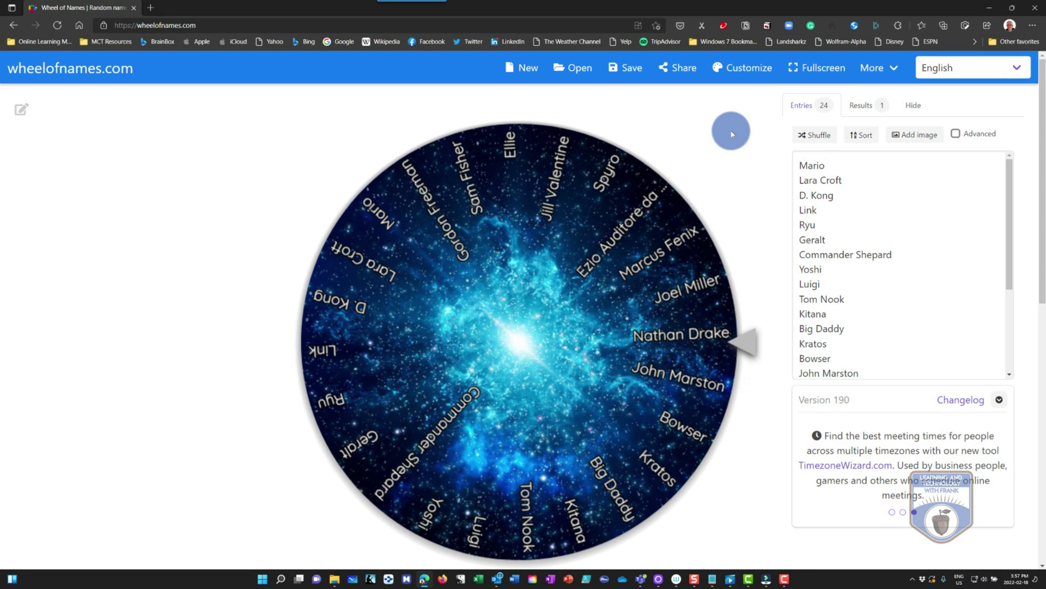
click(830, 68)
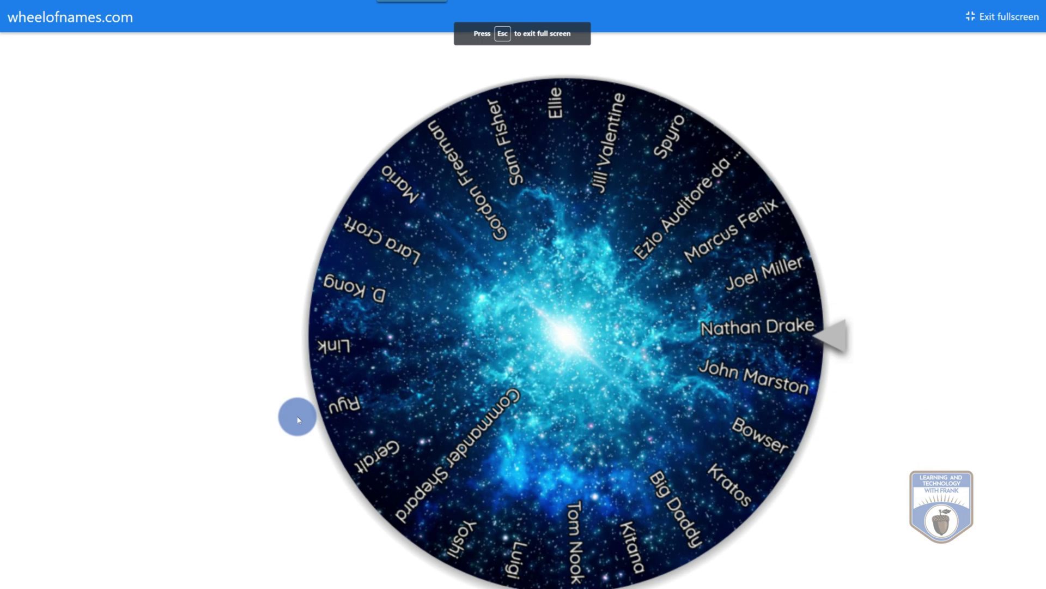
click(573, 334)
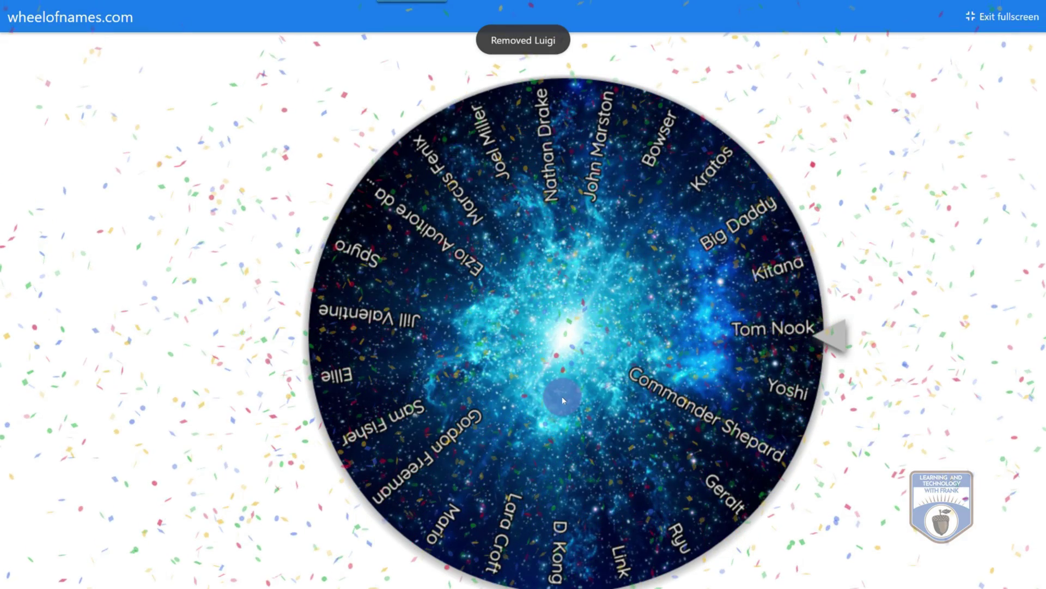
click(968, 17)
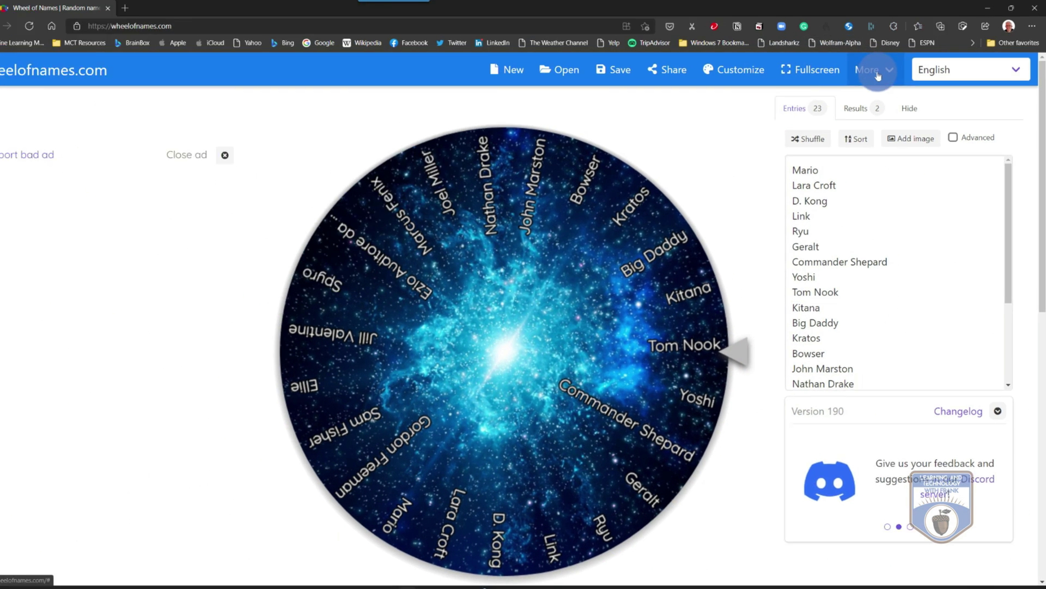
Open the More menu with Dark mode, Link Google Spreadsheet and Import Twitter users
click(878, 76)
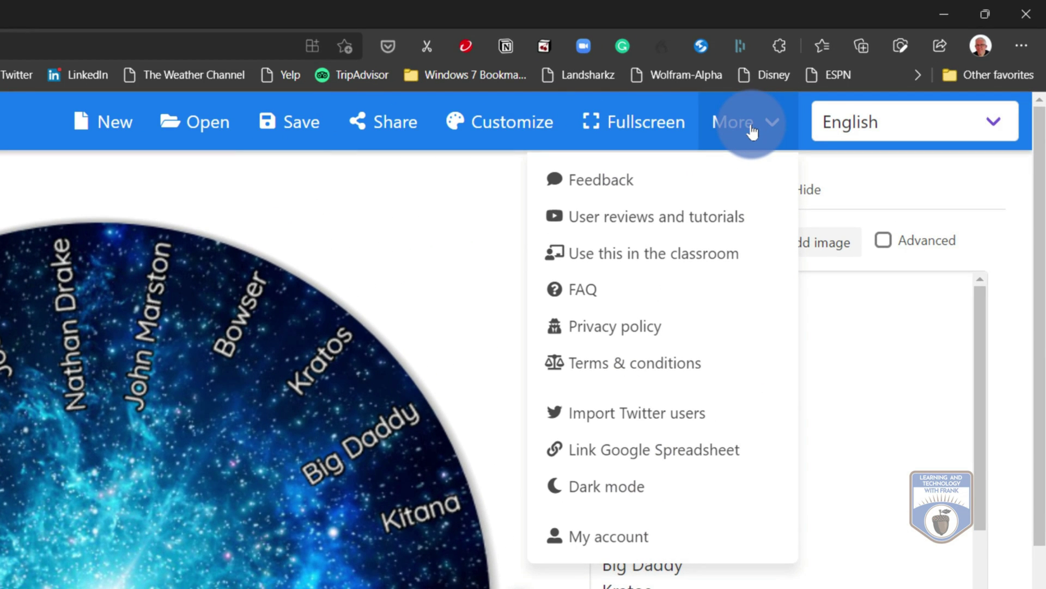